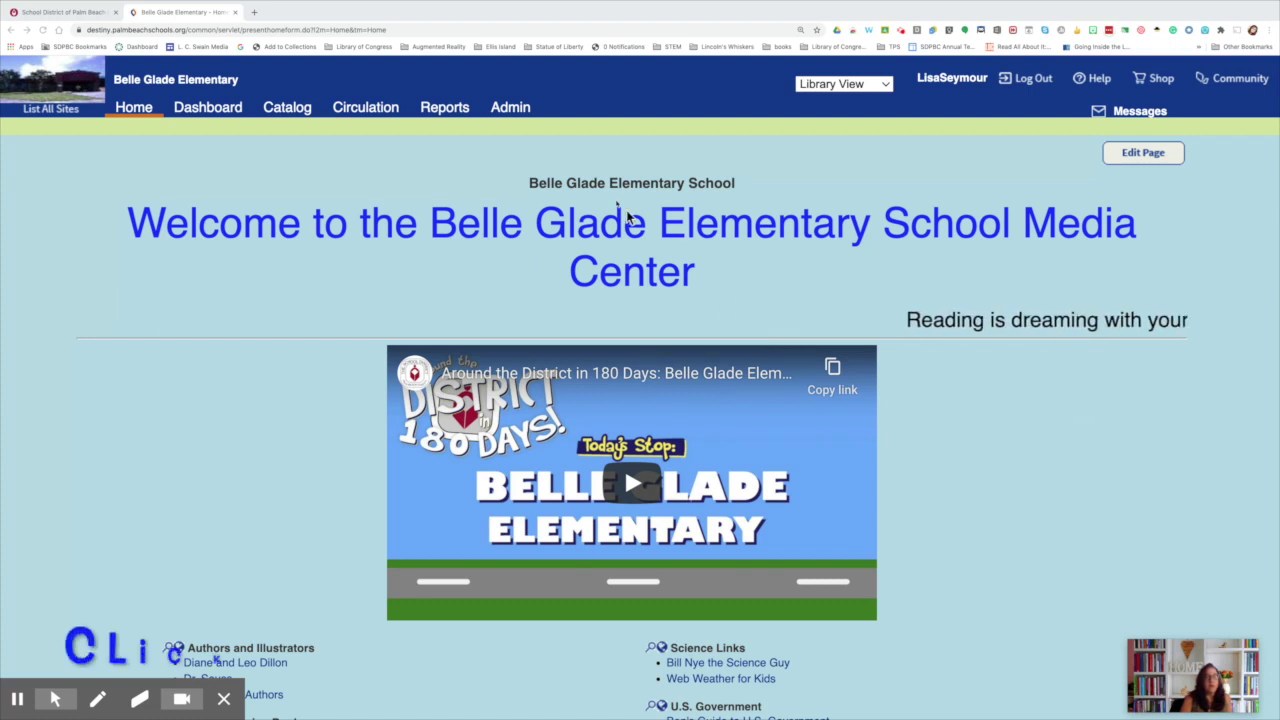
Open Admin's Library Policies page and scroll down to the Student patron type's rules.
left_click(505, 116)
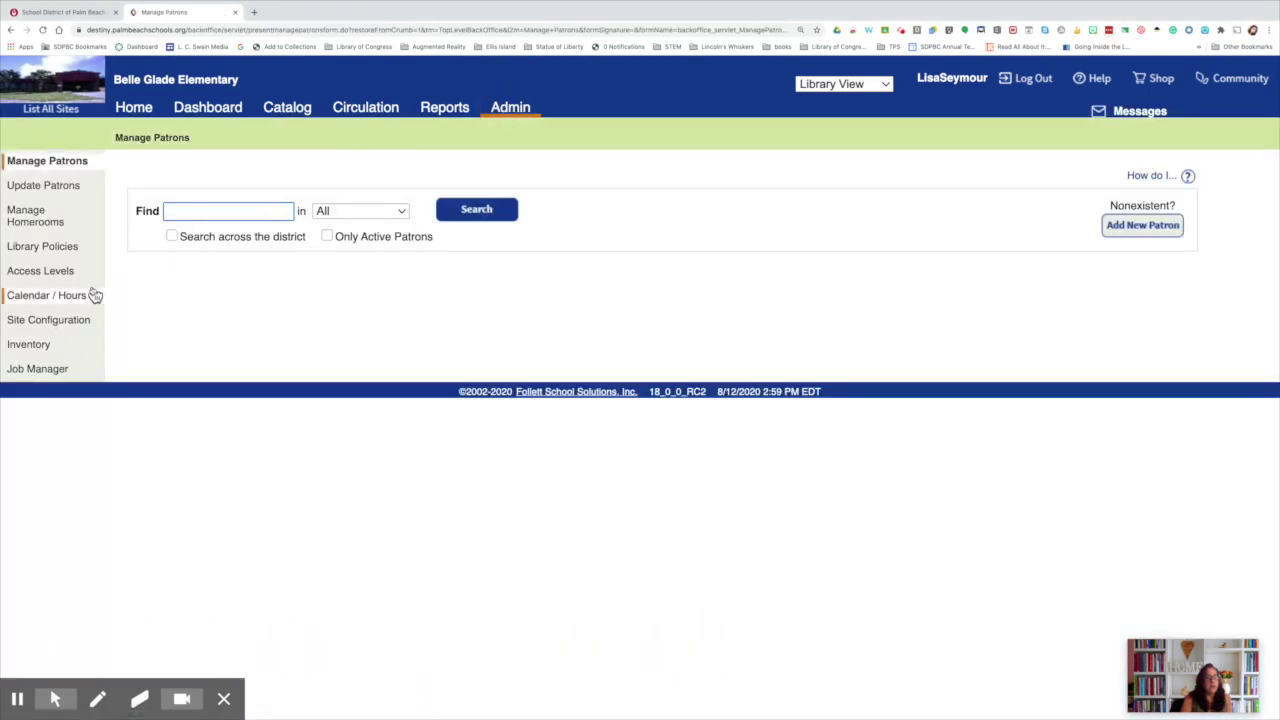
left_click(46, 257)
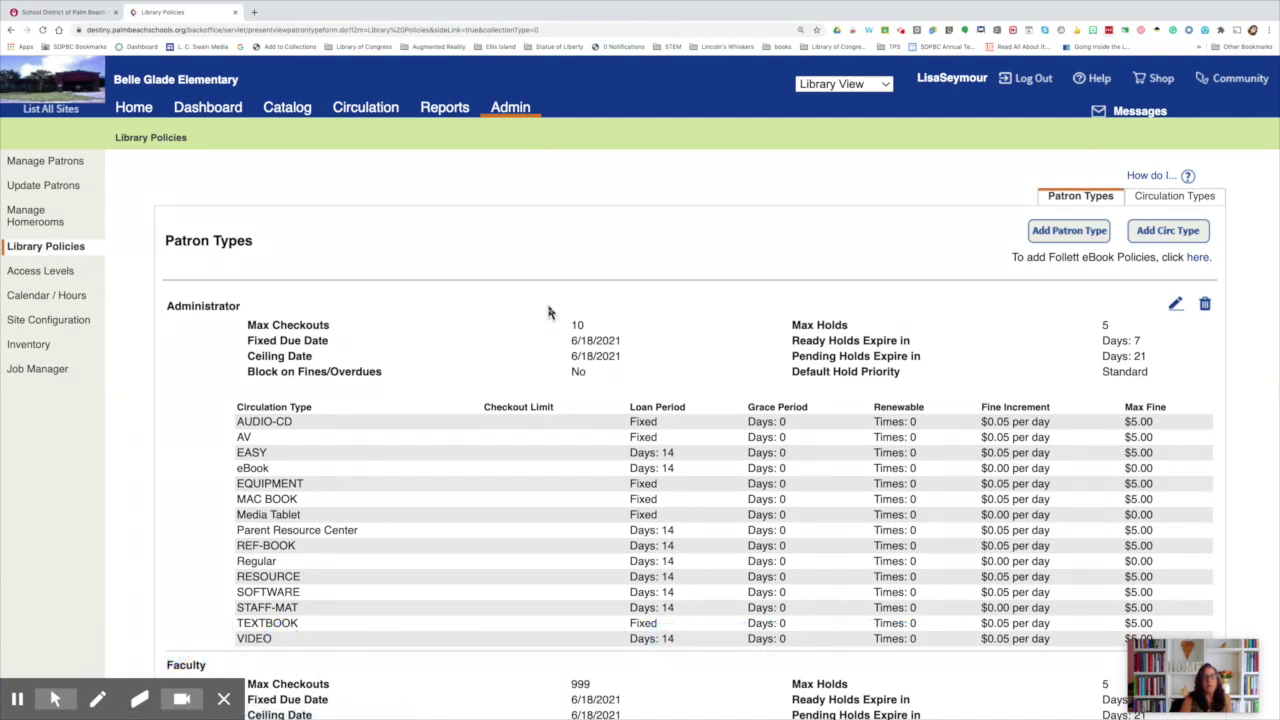
scroll(548, 313, "down", 1)
scroll(548, 313, "down", 1)
scroll(548, 313, "down", 1)
scroll(548, 313, "down", 1)
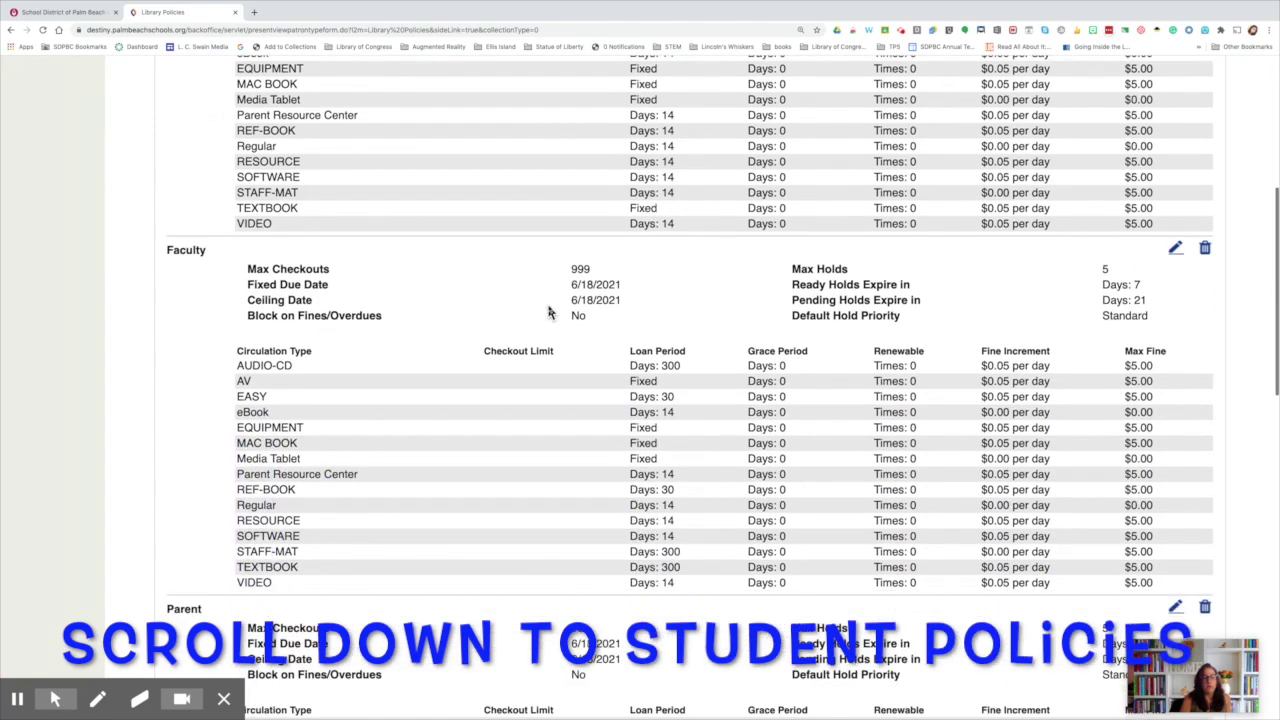
scroll(548, 313, "down", 1)
scroll(548, 313, "down", 1)
scroll(548, 313, "down", 2)
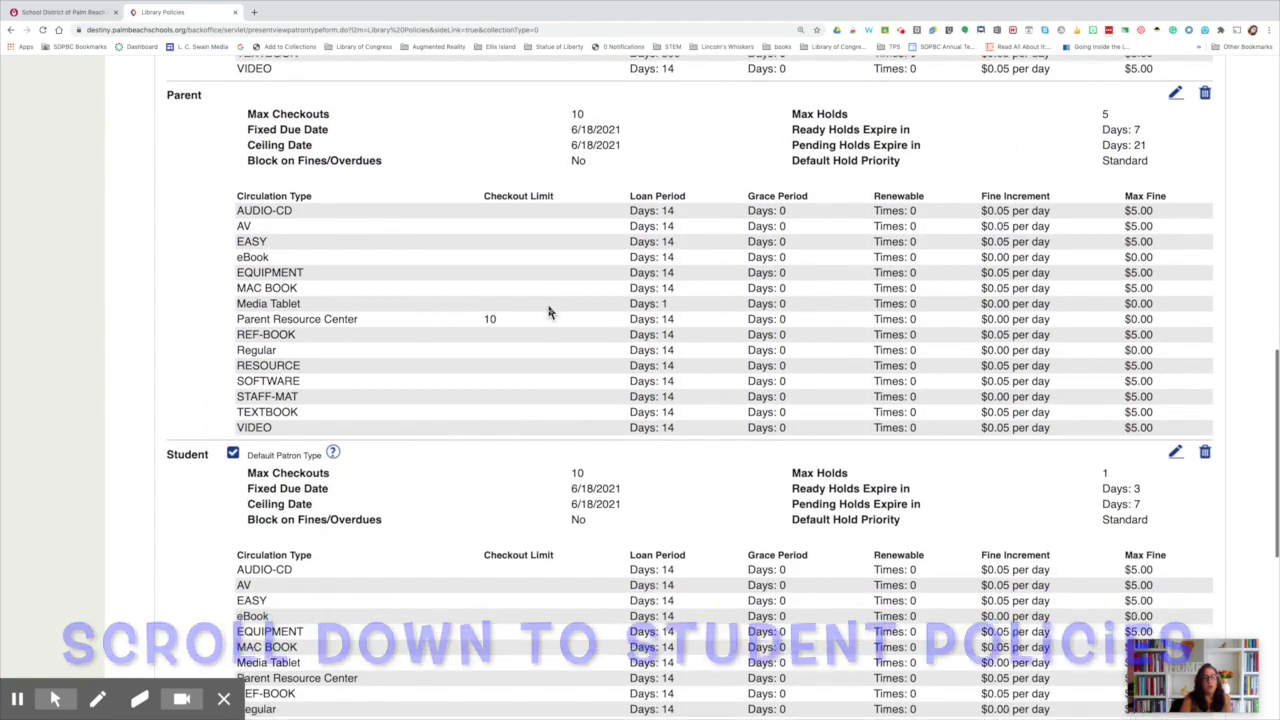
scroll(548, 313, "down", 2)
scroll(548, 313, "down", 1)
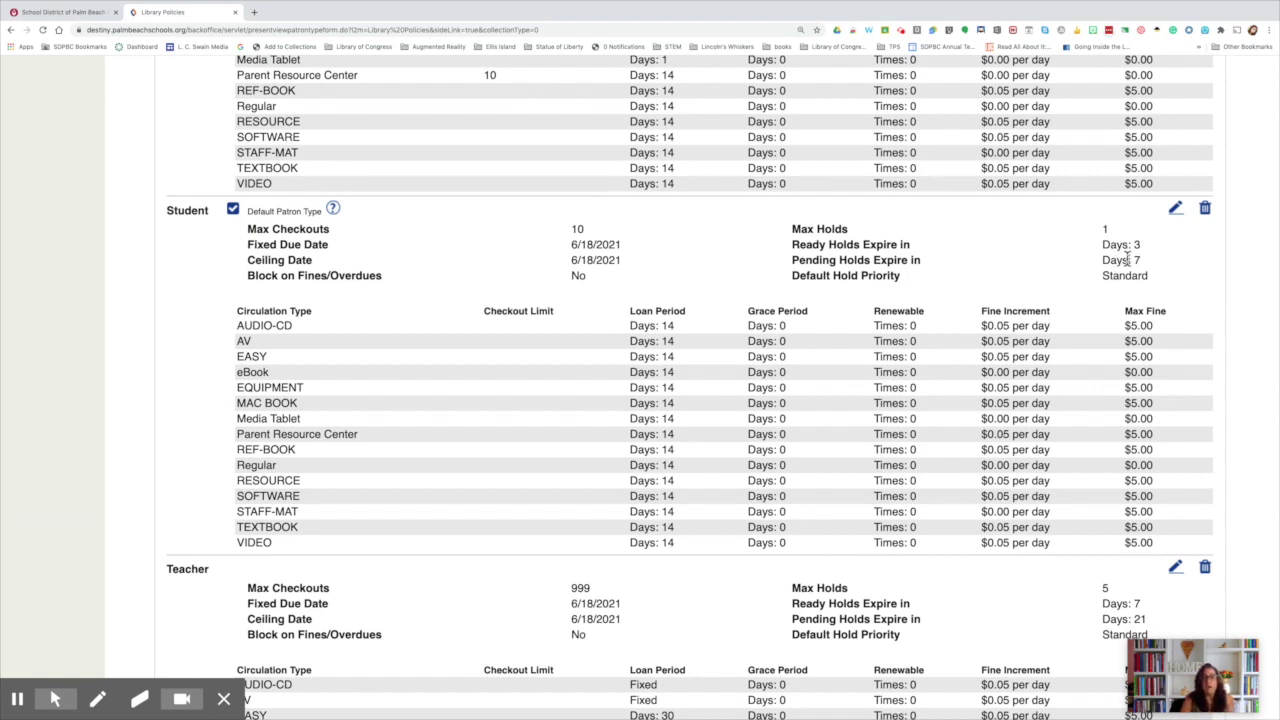
Start editing the Student patron type's policies with its pencil icon.
left_click(1176, 212)
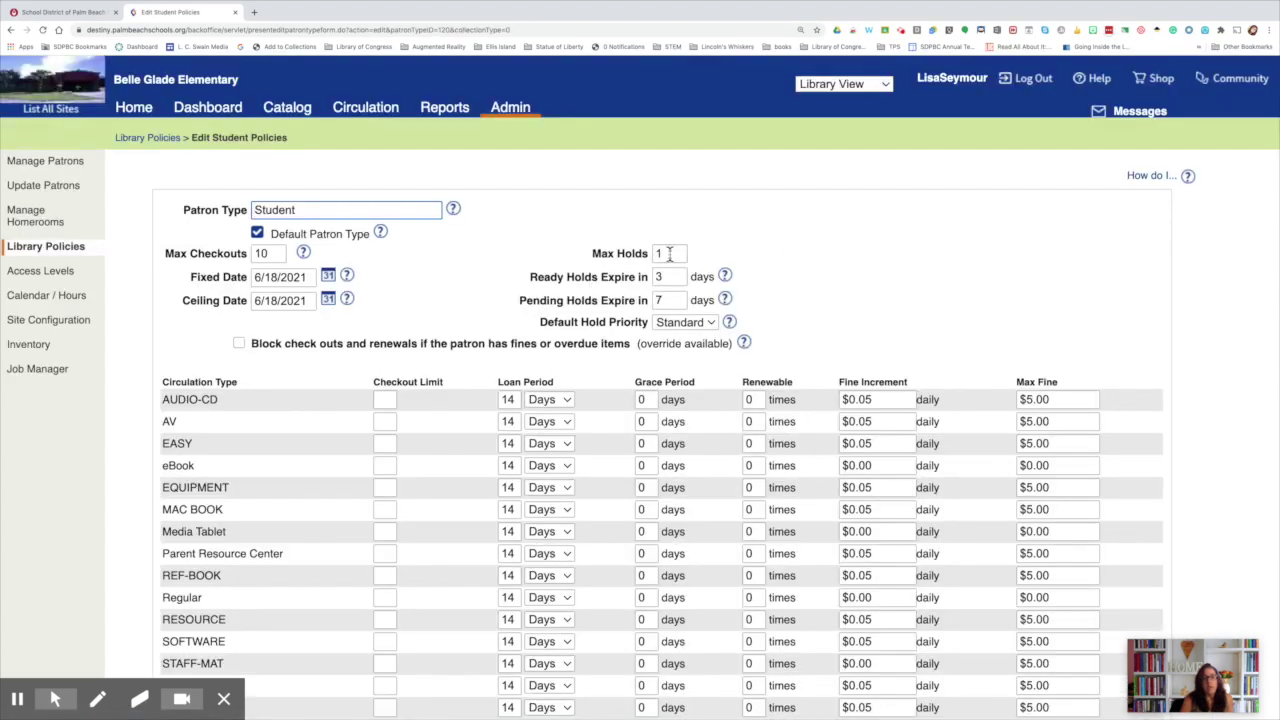
Replace Max Holds with 6, Ready Holds Expire with 14 and Pending Holds Expire with 28.
left_click_drag(670, 254, 642, 253)
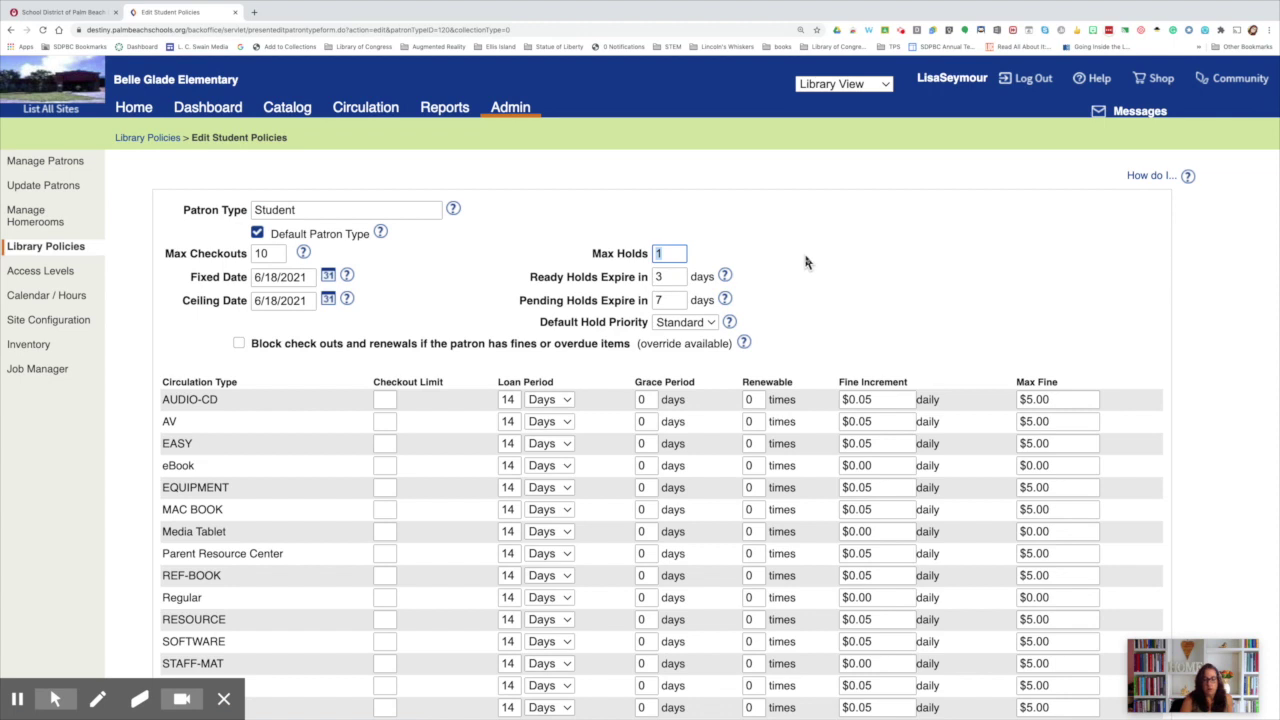
type("6")
left_click_drag(668, 277, 643, 277)
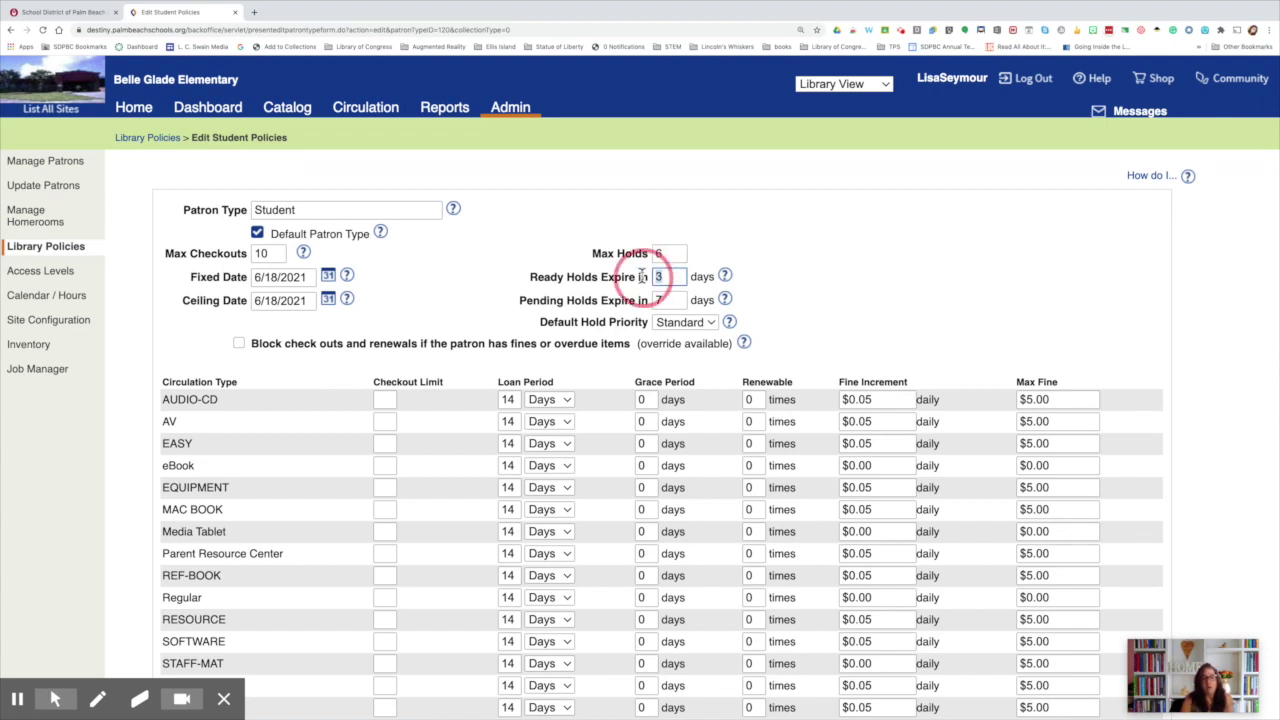
type("14")
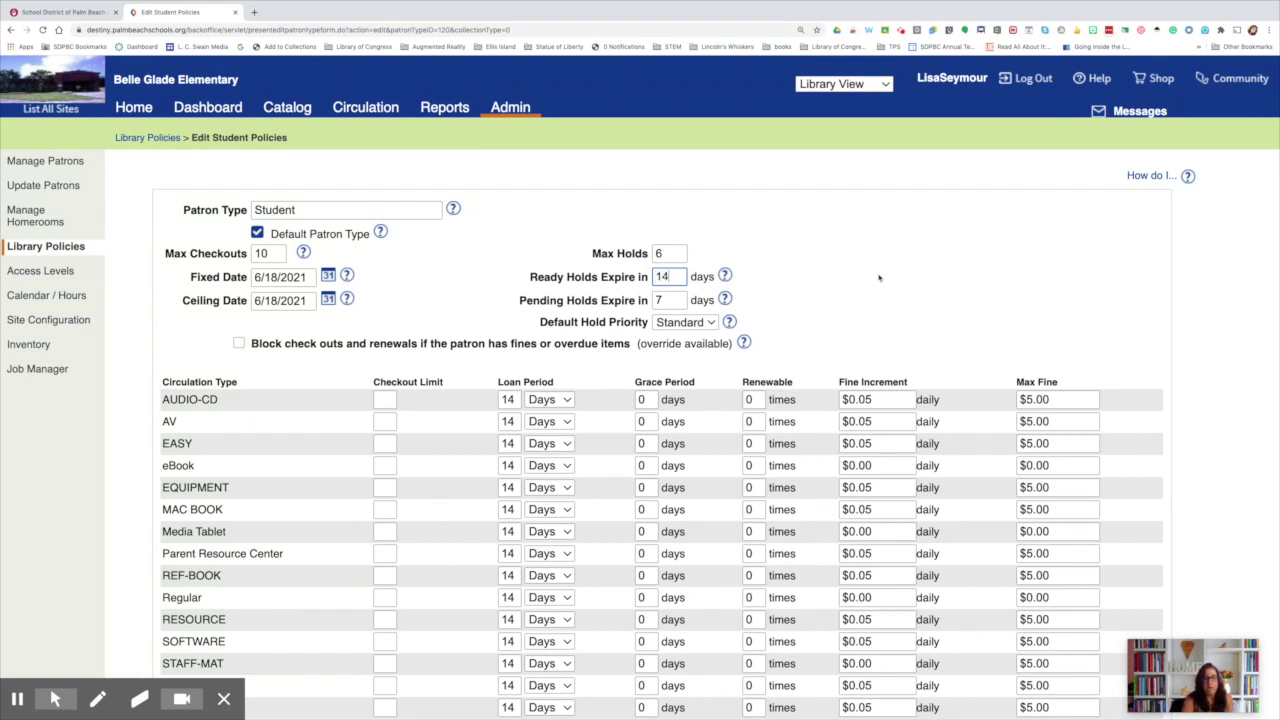
scroll(879, 278, "down", 2)
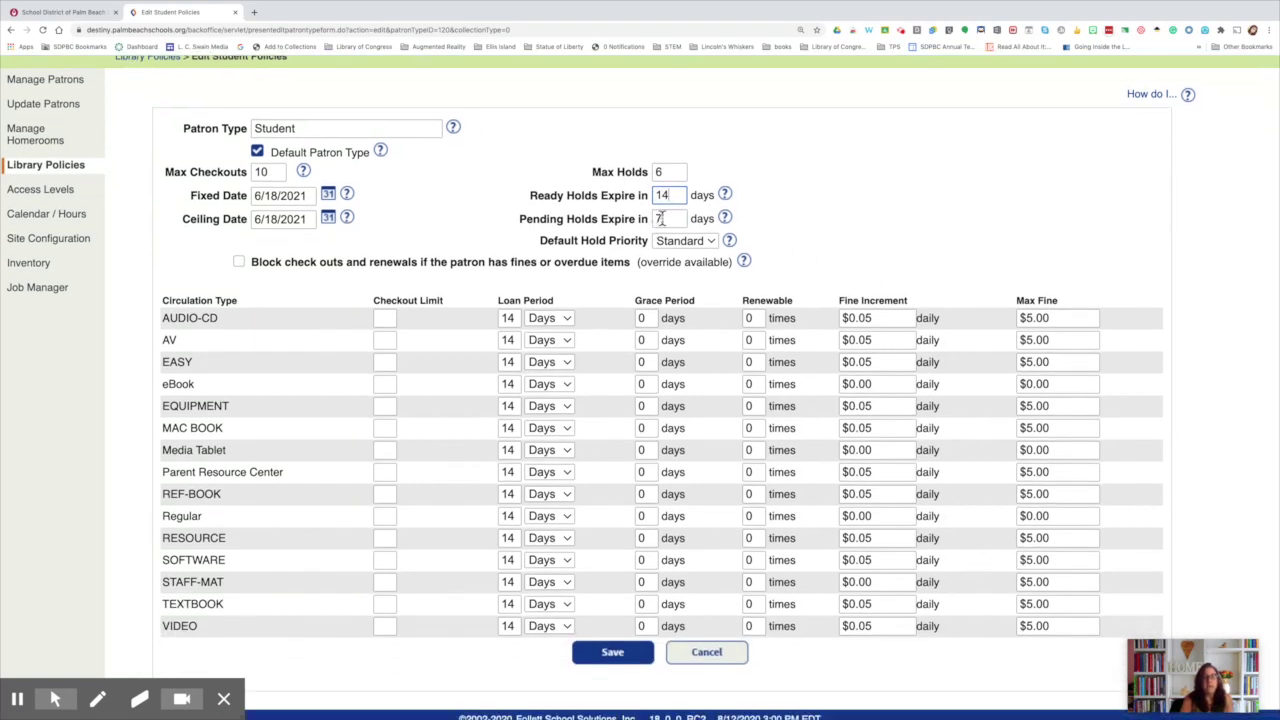
left_click_drag(669, 218, 652, 219)
type("28")
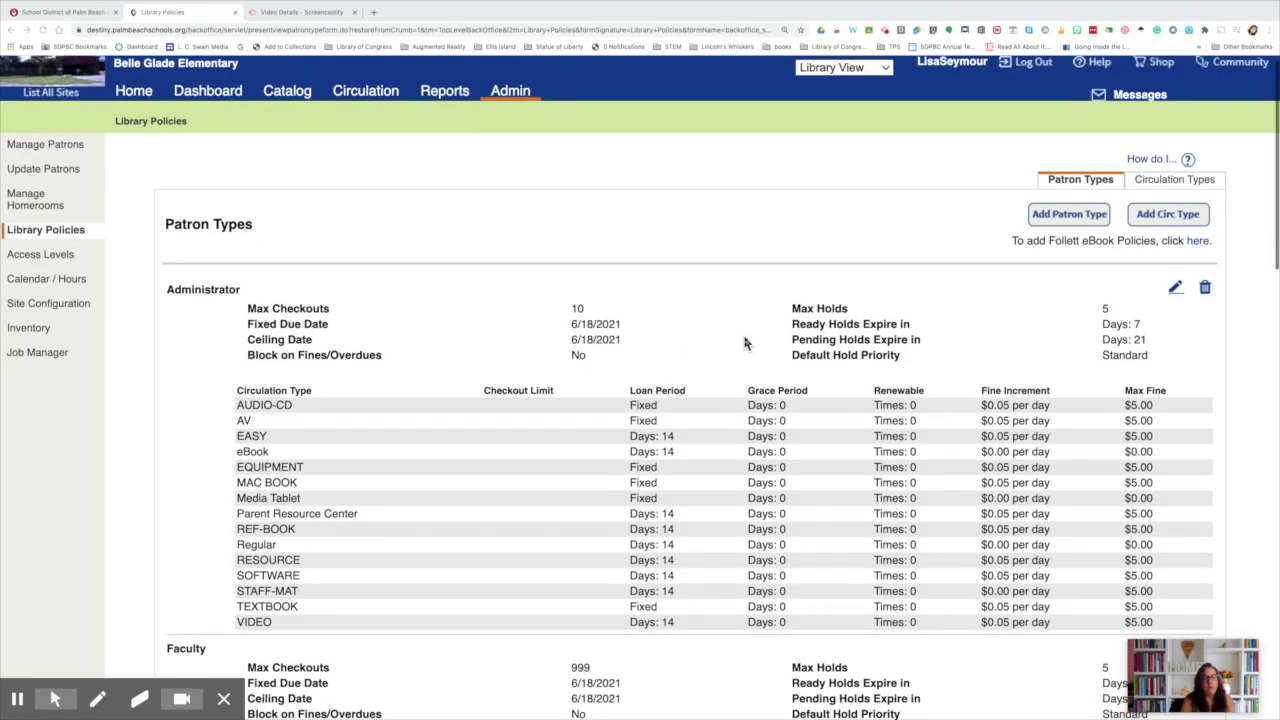
Scroll to the saved Student entry to verify Max Holds 6 and holds expiring in 14/28 days.
scroll(744, 343, "down", 3)
scroll(744, 343, "down", 3)
scroll(744, 343, "down", 3)
scroll(744, 343, "down", 3)
scroll(744, 343, "down", 2)
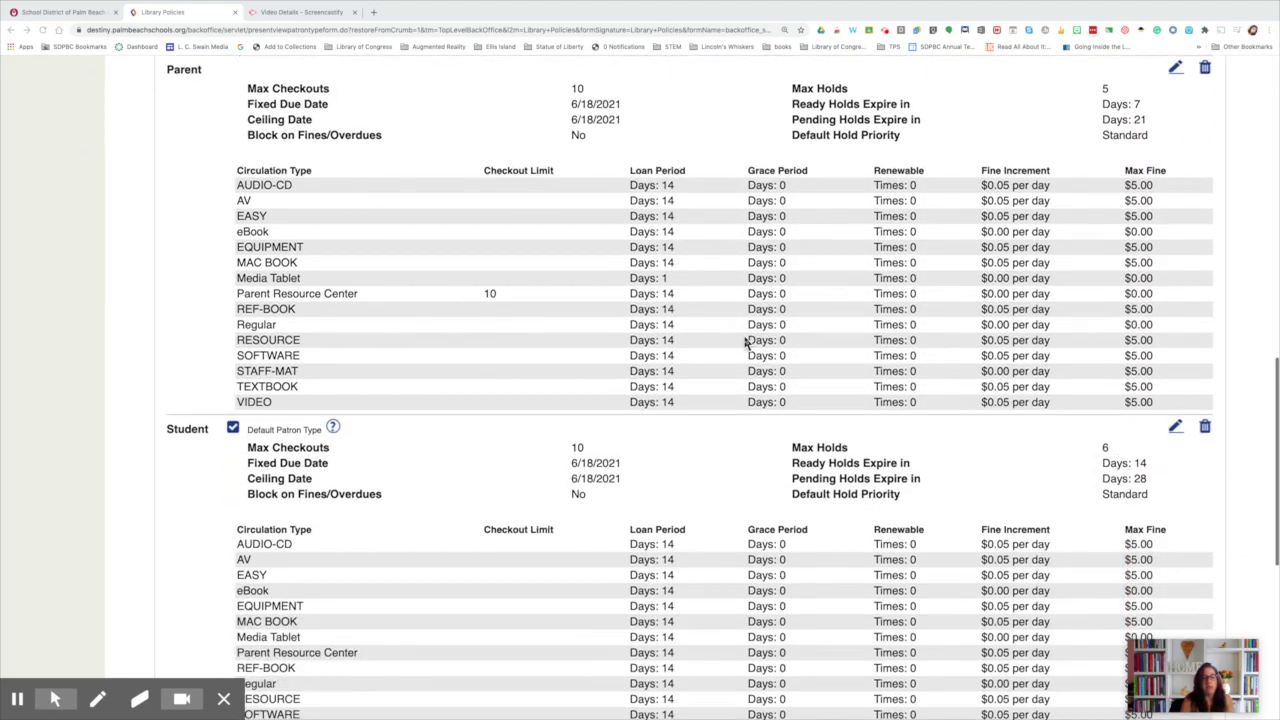
scroll(744, 343, "down", 2)
scroll(744, 343, "down", 1)
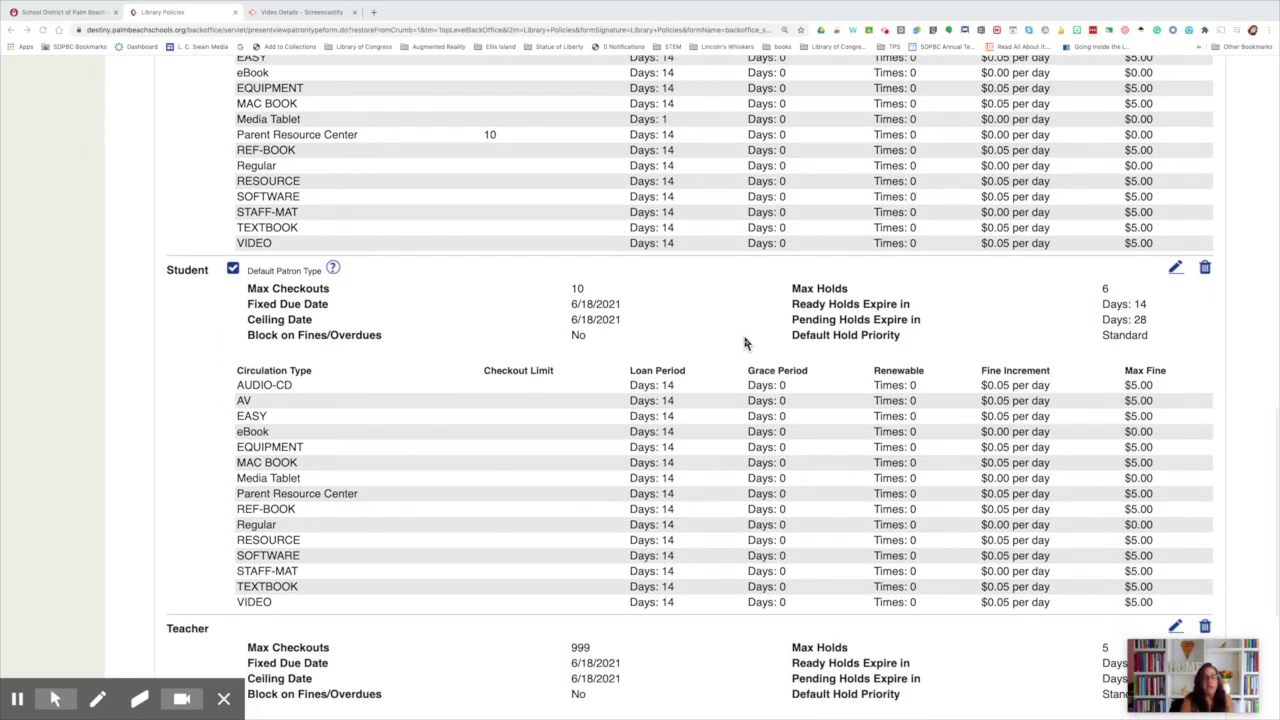